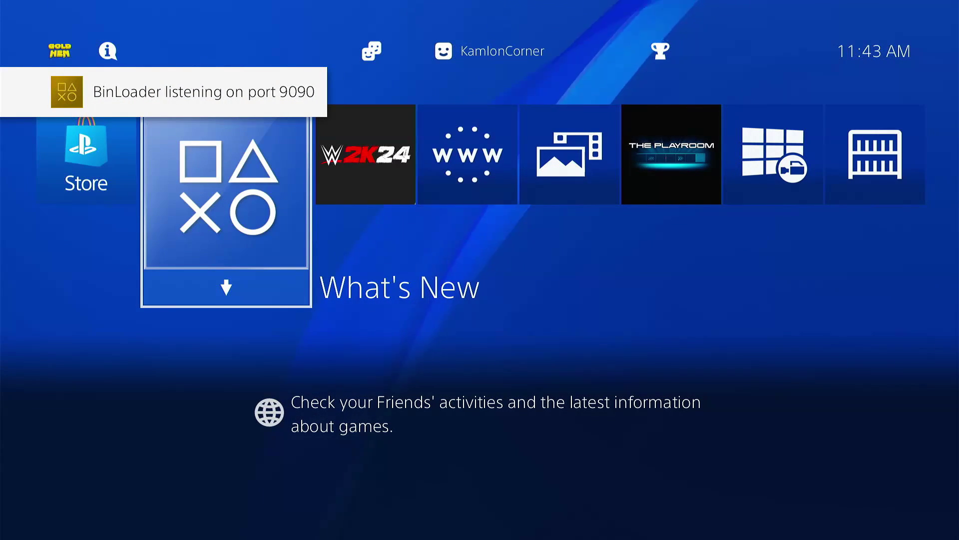
Step: Start a new Wi-Fi connection under Settings > Network > Set Up Internet Connection
{"action": "key", "text": "Up"}
{"action": "key", "text": "Right"}
{"action": "key", "text": "Right"}
{"action": "key", "text": "Right"}
{"action": "key", "text": "Right"}
{"action": "key", "text": "Right"}
{"action": "key", "text": "Right"}
{"action": "key", "text": "Right"}
{"action": "key", "text": "Right"}
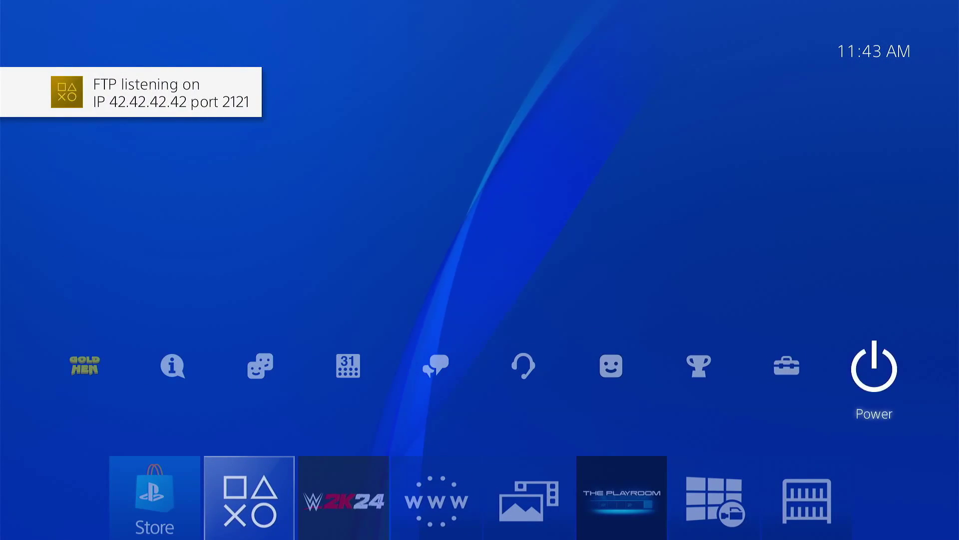
{"action": "key", "text": "Left"}
{"action": "key", "text": "Return"}
{"action": "key", "text": "Down"}
{"action": "key", "text": "Down"}
{"action": "key", "text": "Down"}
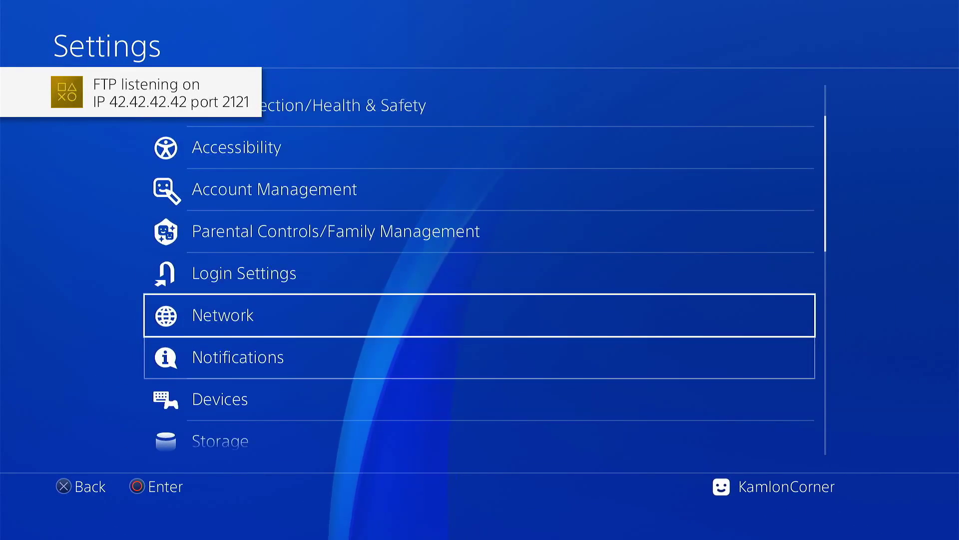
{"action": "key", "text": "Return"}
{"action": "key", "text": "Down"}
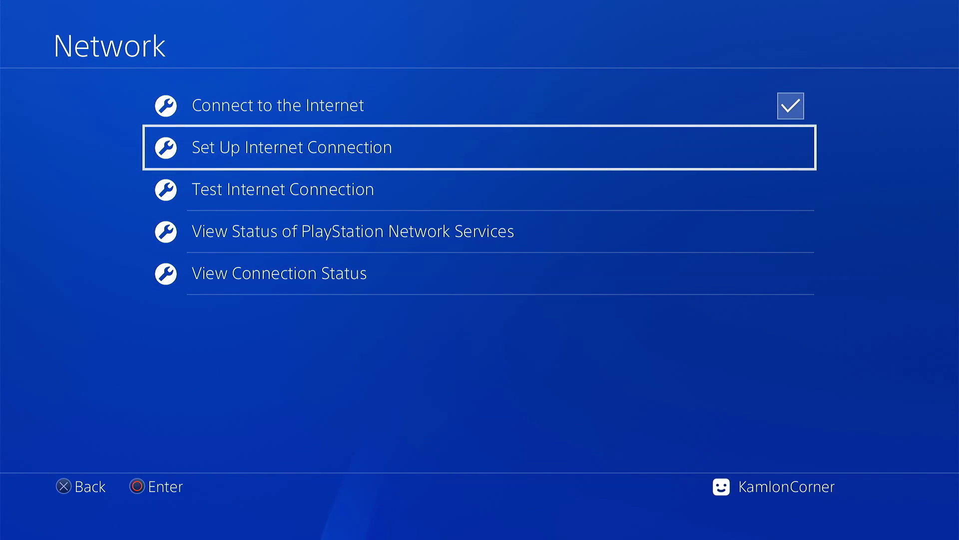
{"action": "key", "text": "Return"}
{"action": "key", "text": "Up"}
{"action": "key", "text": "Return"}
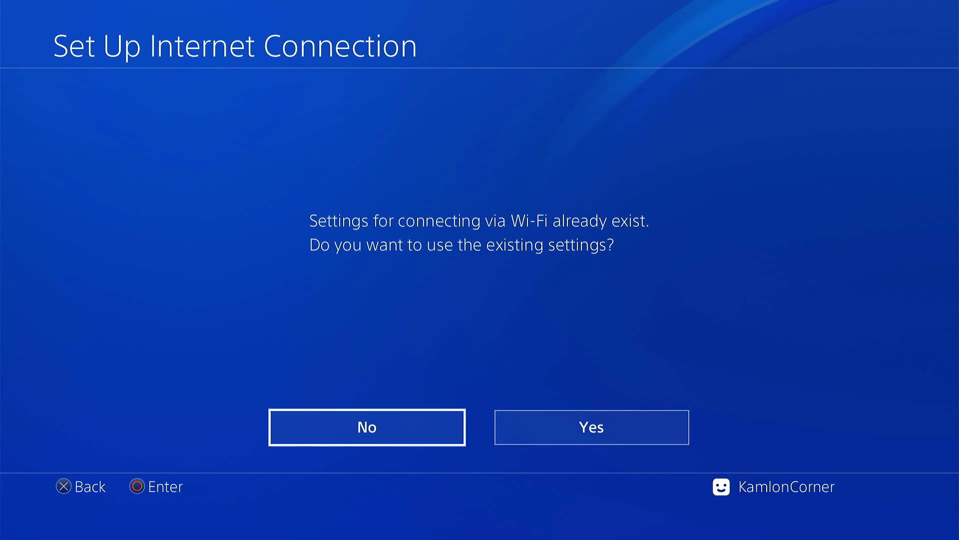
Step: Choose a Custom setup with Automatic IP, no DHCP host name, and Manual DNS
{"action": "key", "text": "Return"}
{"action": "key", "text": "Down"}
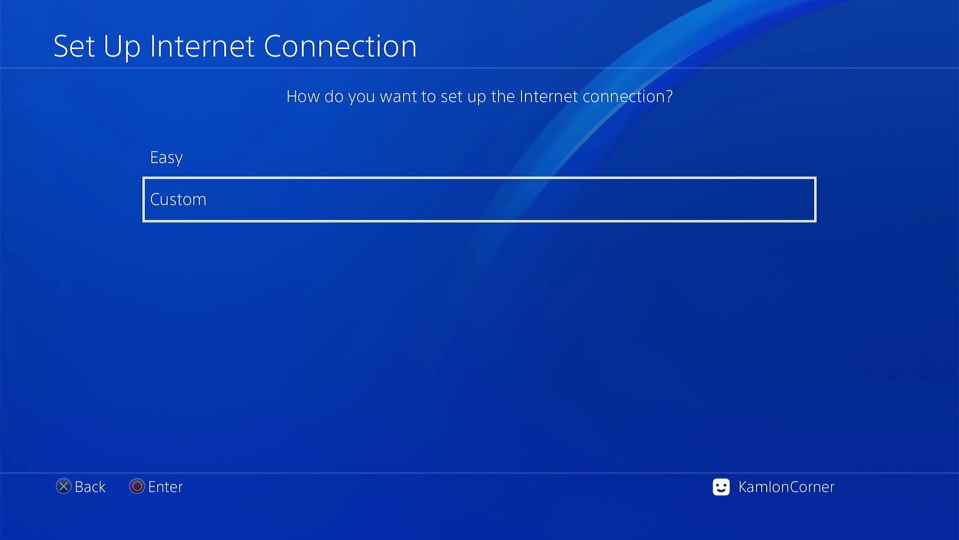
{"action": "key", "text": "Return"}
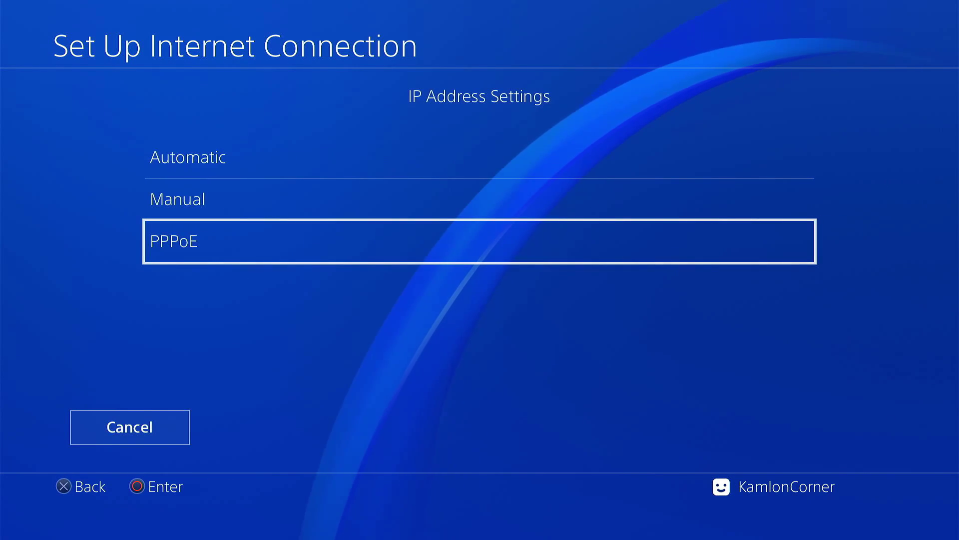
{"action": "key", "text": "Up"}
{"action": "key", "text": "Up"}
{"action": "key", "text": "Return"}
{"action": "key", "text": "Return"}
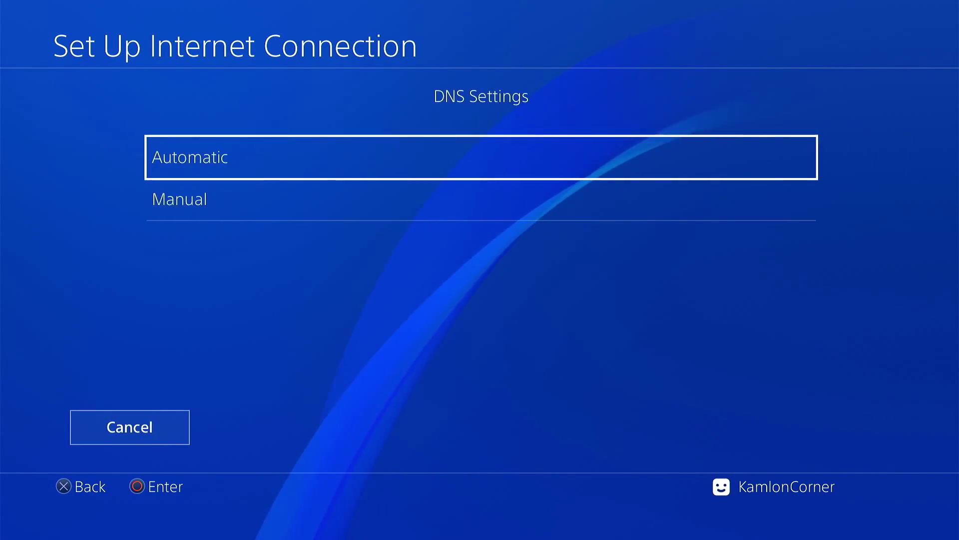
{"action": "key", "text": "Down"}
{"action": "key", "text": "Return"}
{"action": "key", "text": "Return"}
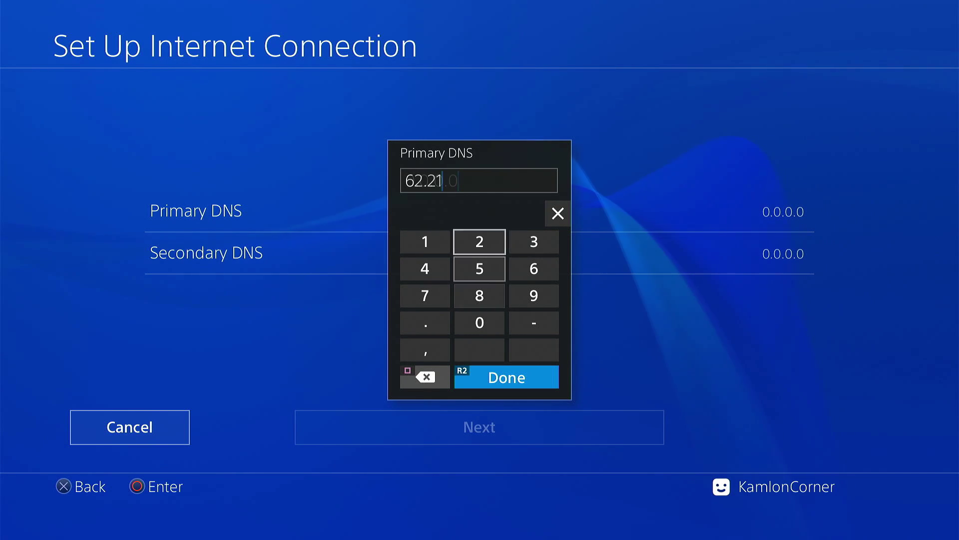
Step: Enter 62.210.38.117 as the Primary DNS address on the keypad and confirm
{"action": "key", "text": "Down"}
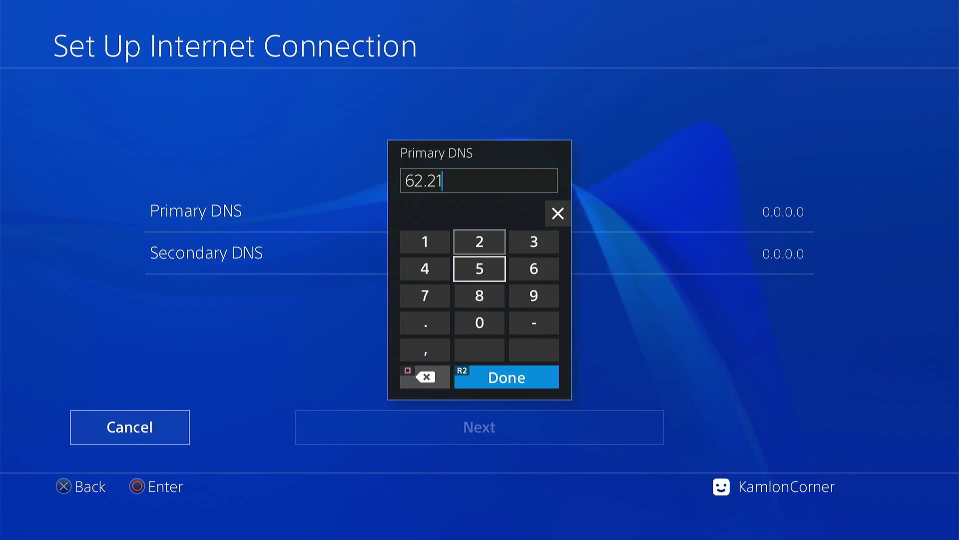
{"action": "key", "text": "Down"}
{"action": "key", "text": "Down"}
{"action": "type", "text": "0."}
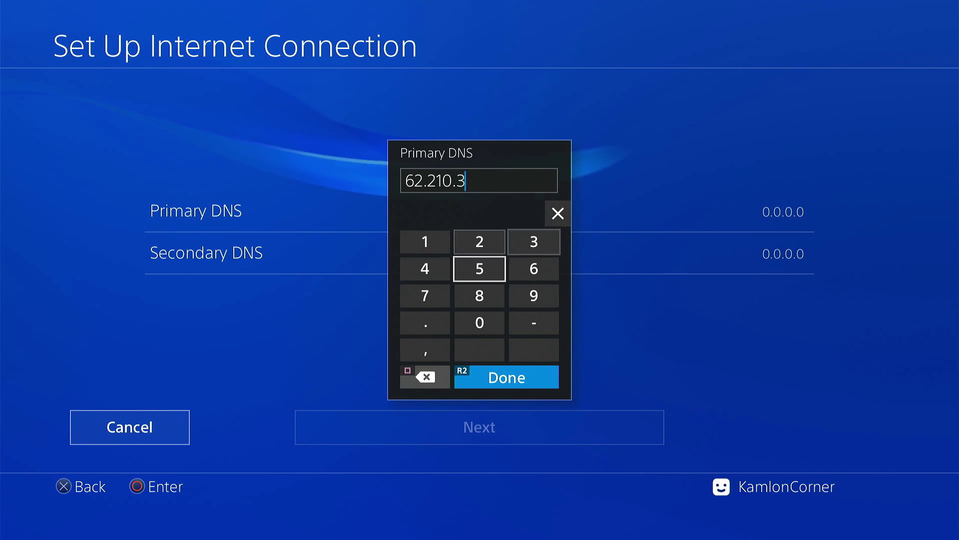
{"action": "type", "text": "38.117"}
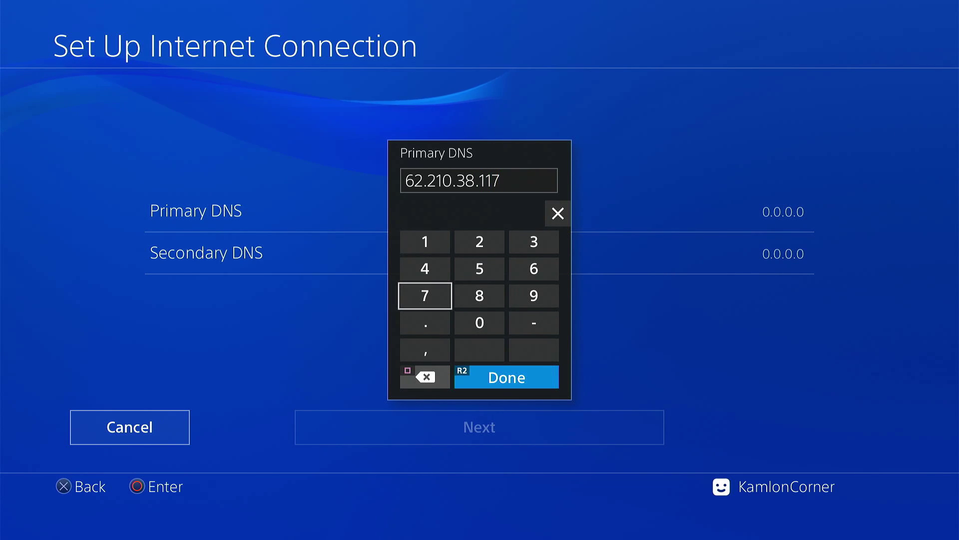
{"action": "key", "text": "Return"}
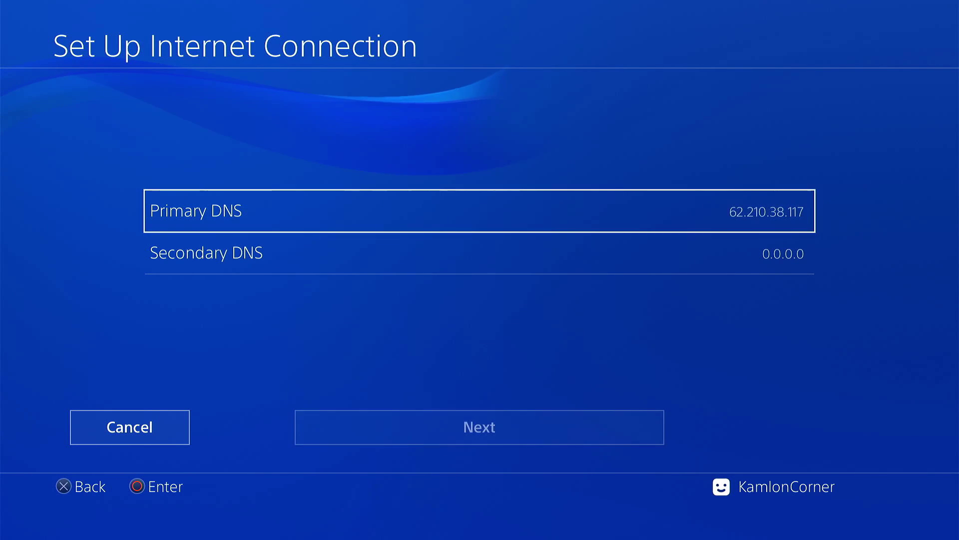
Step: Accept the DNS settings with automatic MTU, pass the connection test, and return home
{"action": "key", "text": "Down"}
{"action": "key", "text": "Down"}
{"action": "key", "text": "Return"}
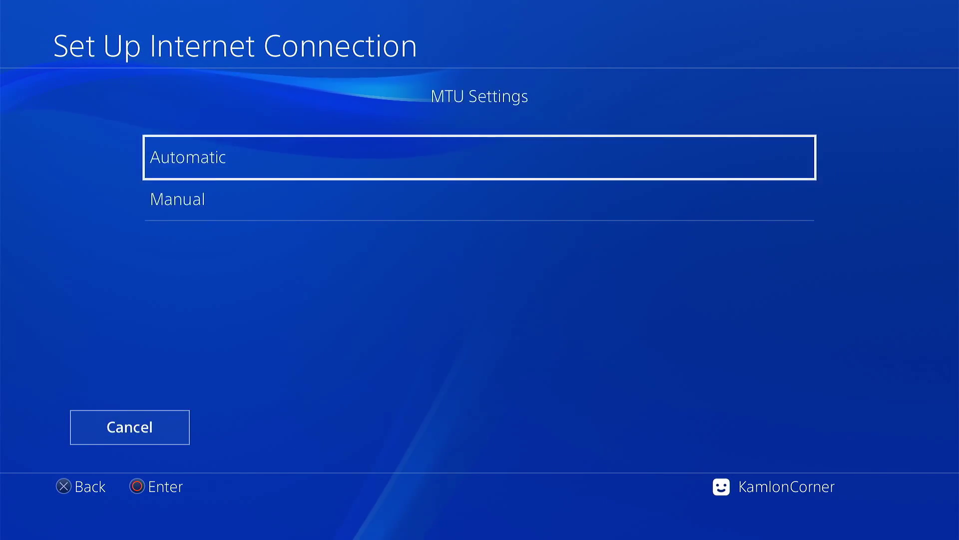
{"action": "key", "text": "Return"}
{"action": "key", "text": "Return"}
{"action": "key", "text": "Return"}
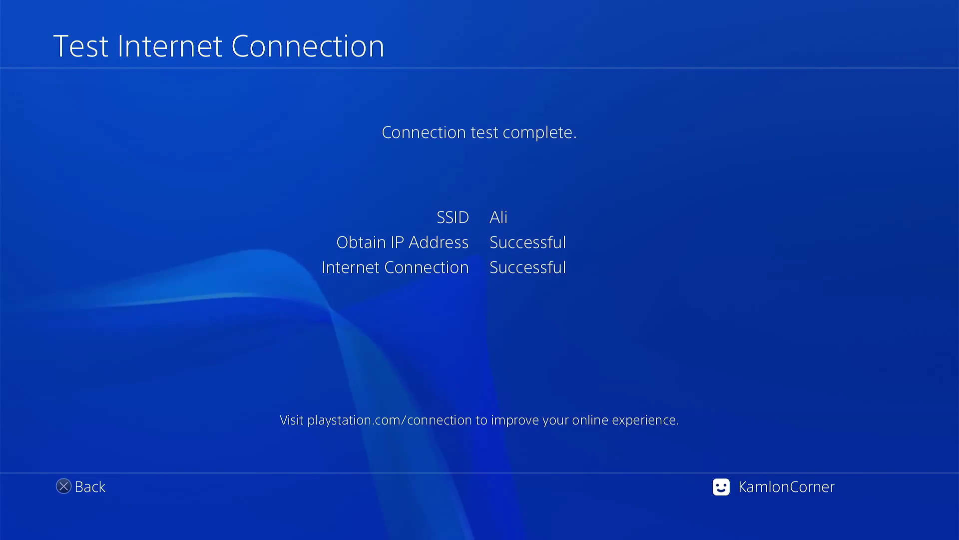
{"action": "key", "text": "Escape"}
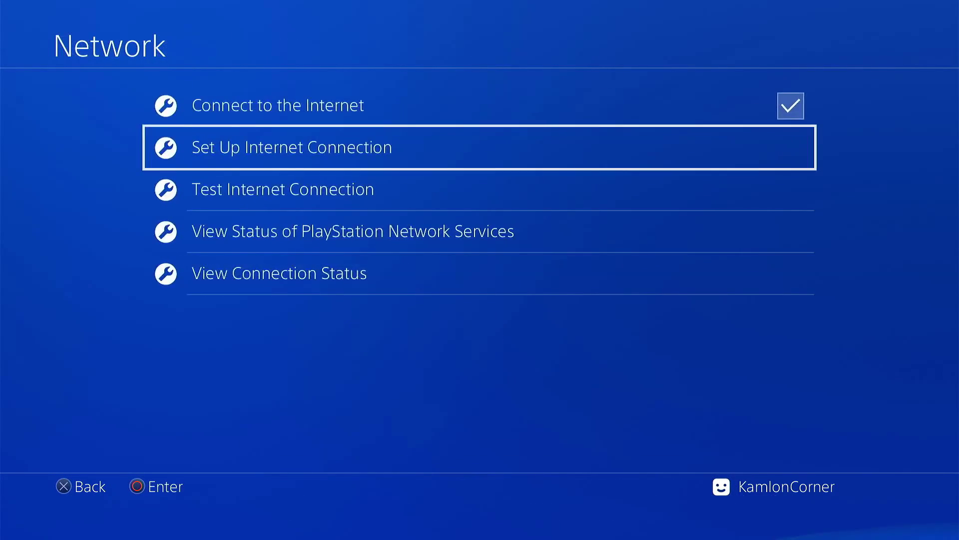
{"action": "key", "text": "Escape"}
{"action": "key", "text": "Escape"}
{"action": "key", "text": "Down"}
{"action": "key", "text": "Right"}
{"action": "key", "text": "Right"}
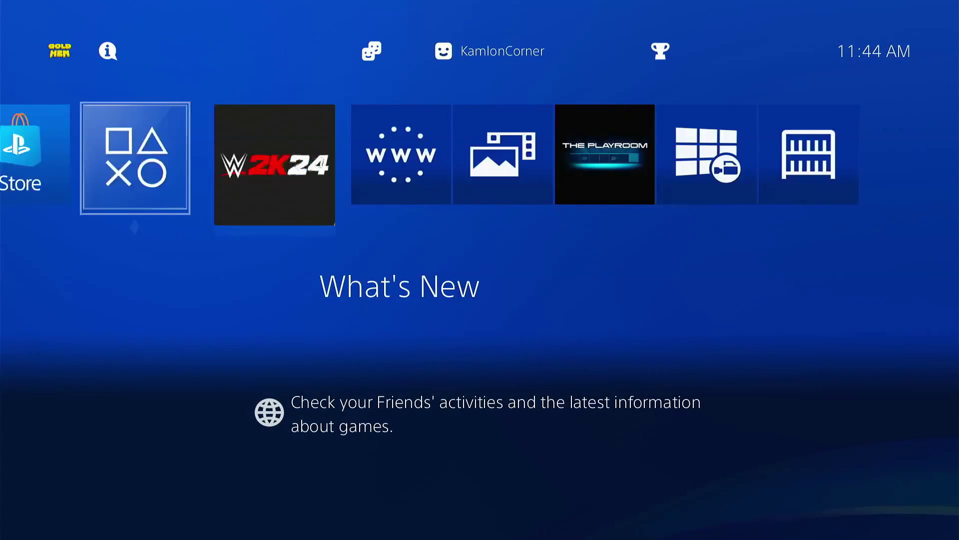
Step: Launch the Internet Browser, close the current window and delete all frequently used pages
{"action": "key", "text": "Return"}
{"action": "key", "text": "Menu"}
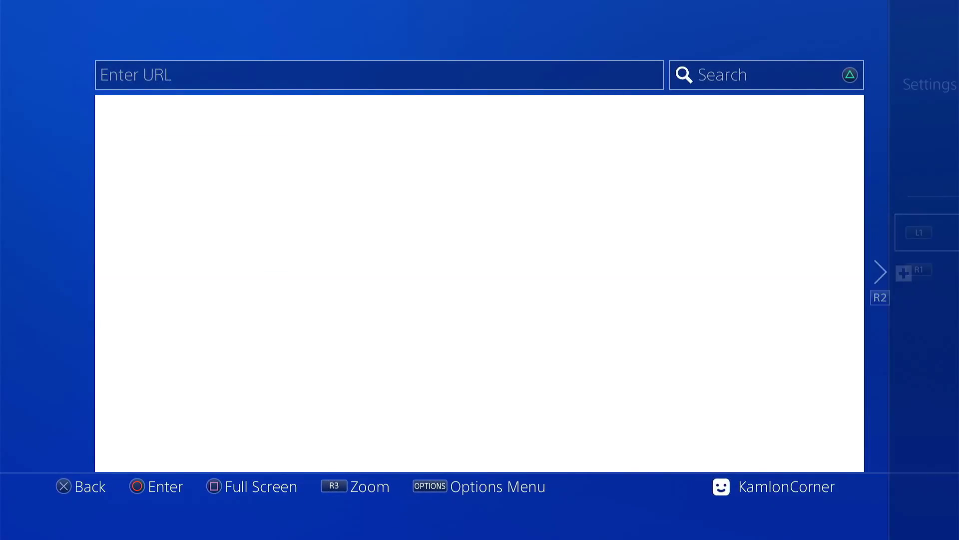
{"action": "key", "text": "Return"}
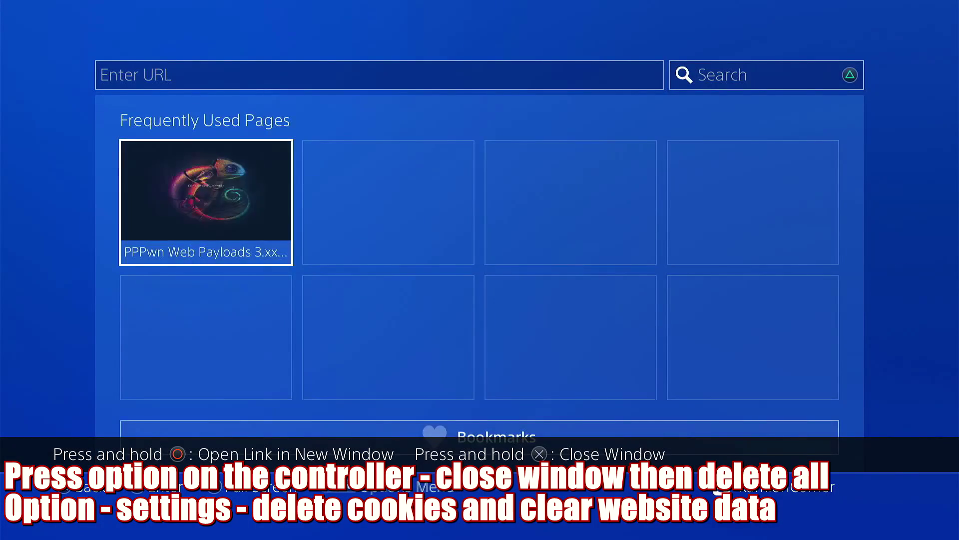
{"action": "key", "text": "Menu"}
{"action": "key", "text": "Down"}
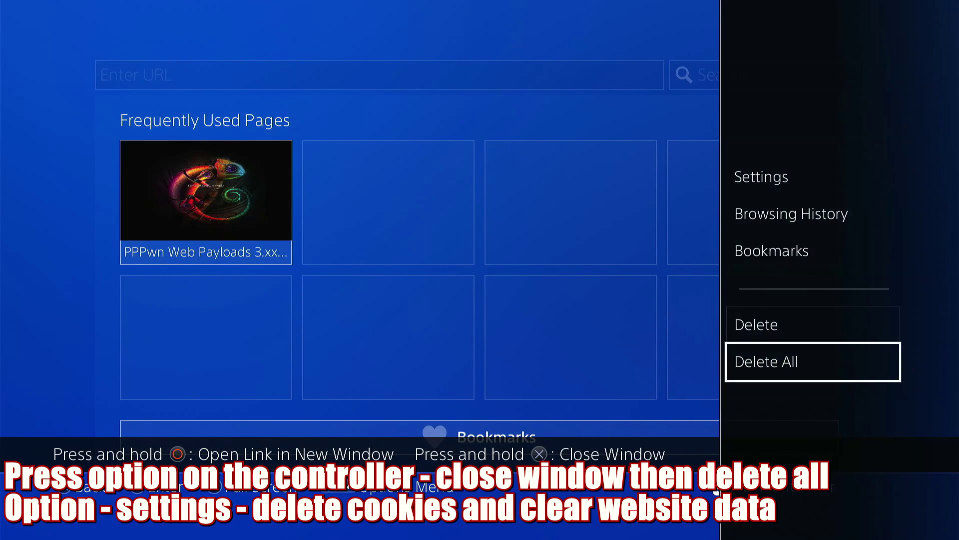
{"action": "key", "text": "Return"}
{"action": "key", "text": "Return"}
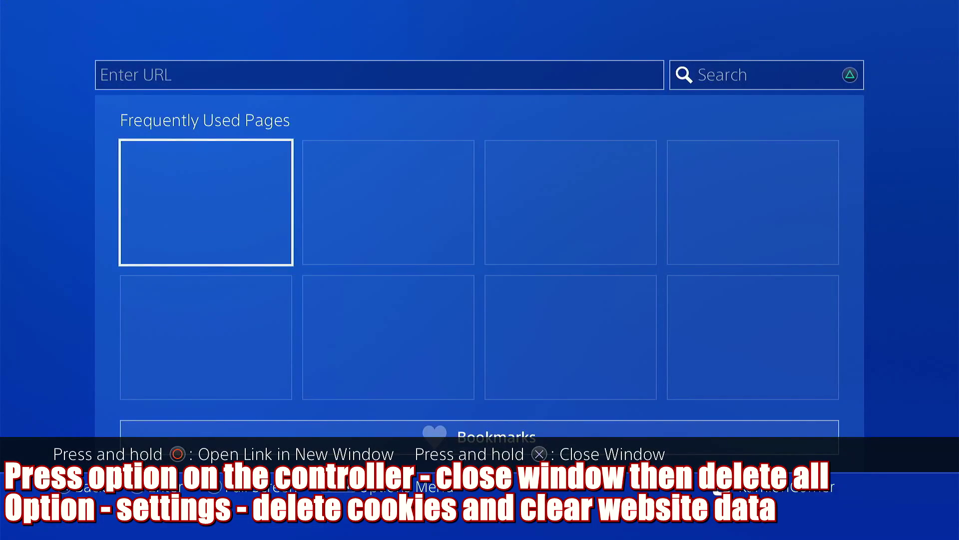
{"action": "key", "text": "Menu"}
{"action": "key", "text": "Up"}
Step: Delete the browser cookies and clear the website data in browser Settings
{"action": "key", "text": "Return"}
{"action": "key", "text": "Down"}
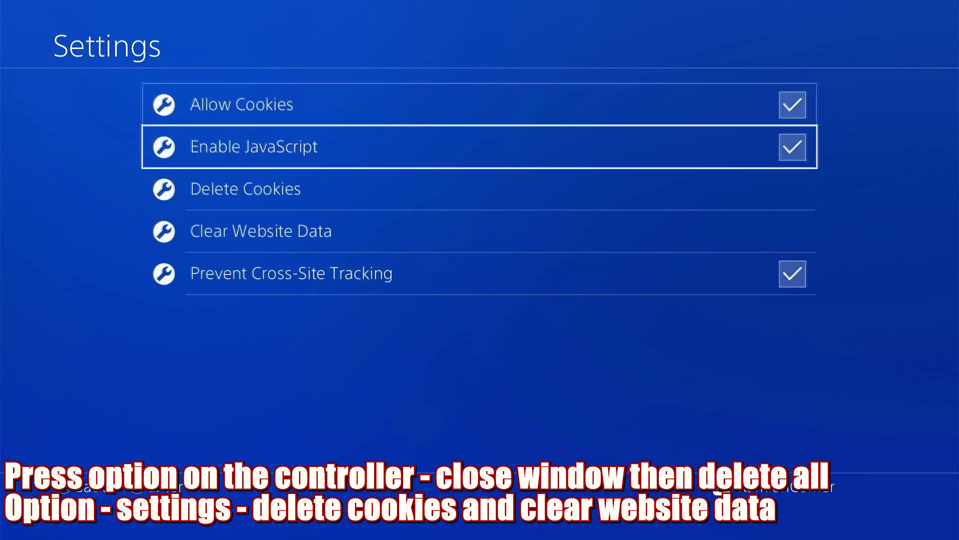
{"action": "key", "text": "Down"}
{"action": "key", "text": "Return"}
{"action": "key", "text": "Return"}
{"action": "key", "text": "Down"}
{"action": "key", "text": "Return"}
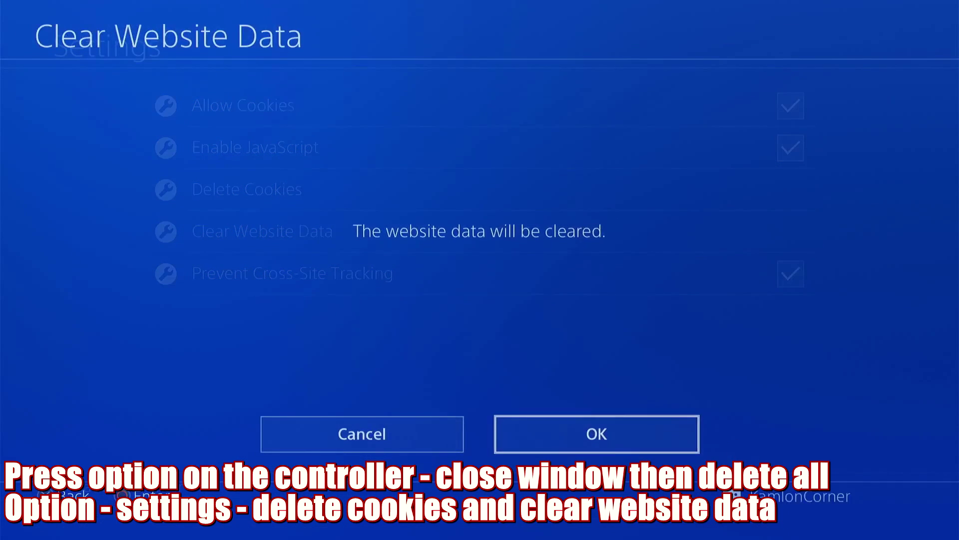
{"action": "key", "text": "Return"}
{"action": "key", "text": "Escape"}
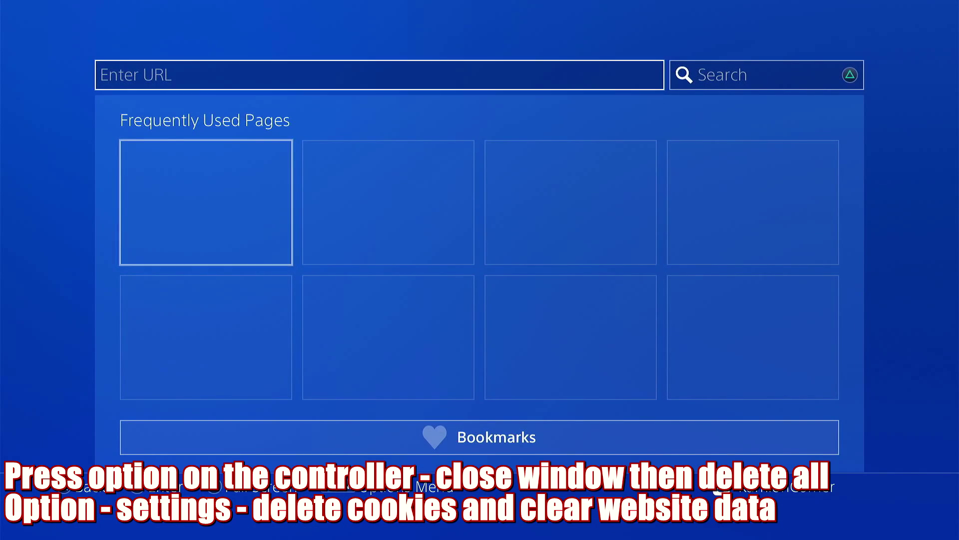
Step: Begin entering kmeps4.site/pppwn/index in the browser address field
{"action": "key", "text": "Up"}
{"action": "key", "text": "Return"}
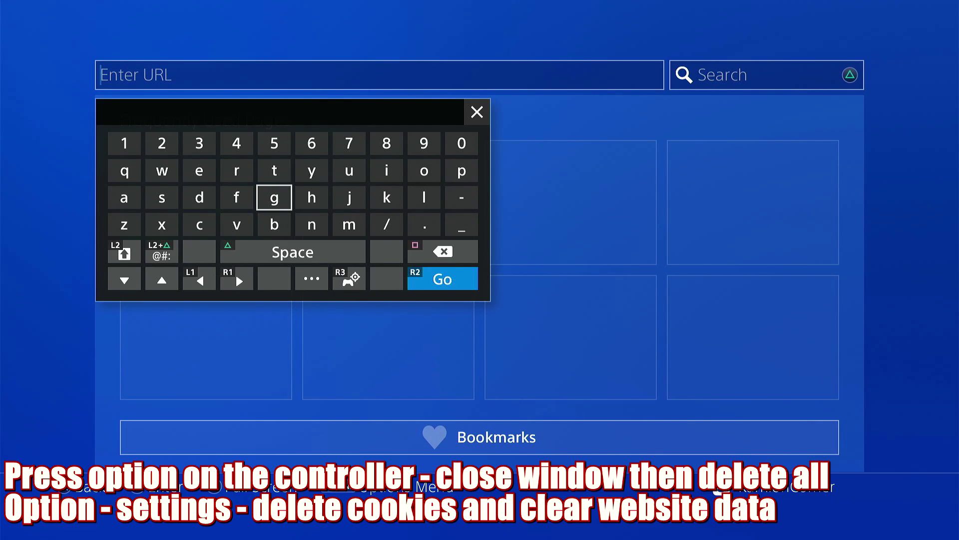
{"action": "key", "text": "Escape"}
{"action": "key", "text": "Return"}
{"action": "key", "text": "Right"}
{"action": "key", "text": "Right"}
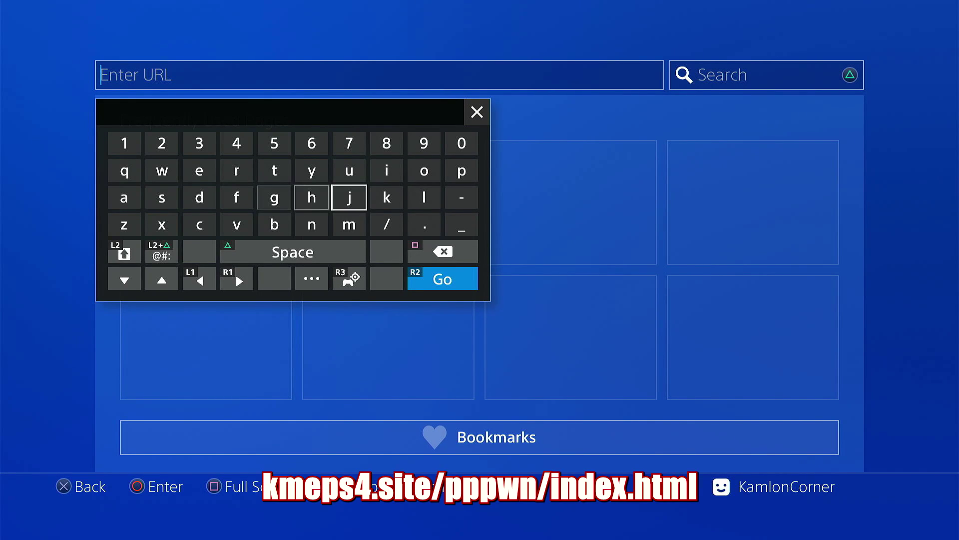
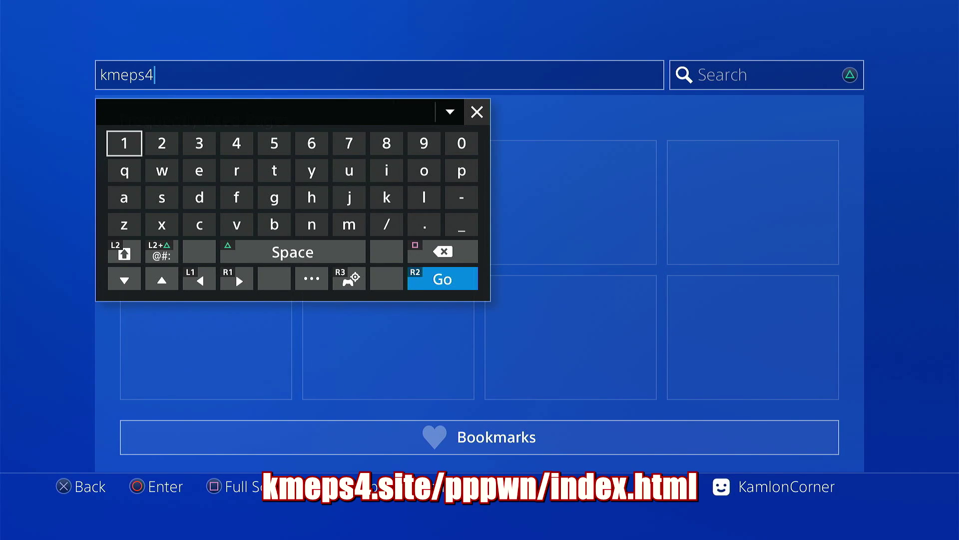
Step: Finish spelling kmeps4.site/pppwn/index in the address bar on the on-screen keyboard
{"action": "key", "text": "Down"}
{"action": "key", "text": "Right"}
{"action": "key", "text": "Right"}
{"action": "key", "text": "Right"}
{"action": "key", "text": "Right"}
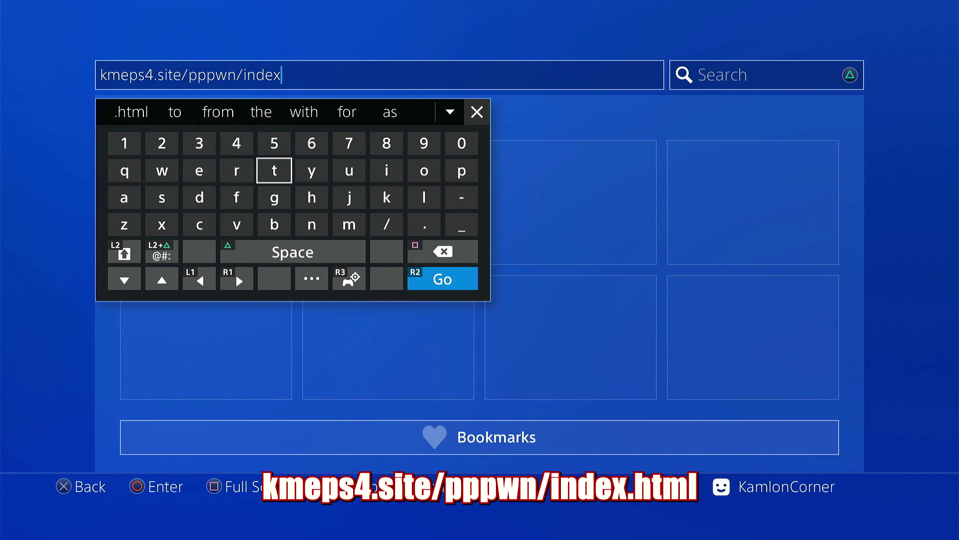
{"action": "key", "text": "Right"}
{"action": "key", "text": "Right"}
{"action": "key", "text": "Right"}
{"action": "key", "text": "Down"}
{"action": "key", "text": "Down"}
{"action": "key", "text": "Right"}
{"action": "key", "text": "Return"}
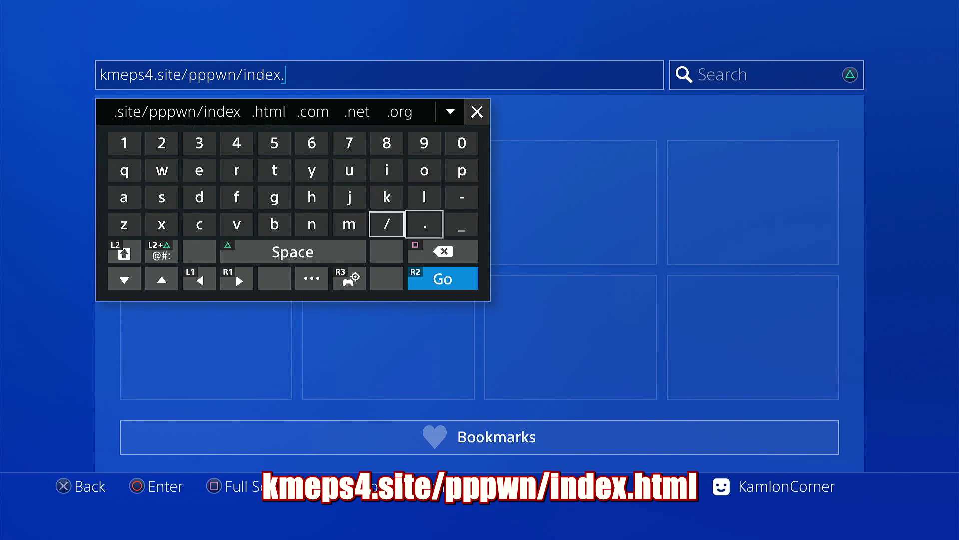
Step: Add the '.html' ending and submit kmeps4.site/pppwn/index.html so the page starts loading
{"action": "key", "text": "Left"}
{"action": "key", "text": "Left"}
{"action": "key", "text": "Up"}
{"action": "key", "text": "Up"}
{"action": "key", "text": "Up"}
{"action": "key", "text": "Up"}
{"action": "key", "text": "Left"}
{"action": "key", "text": "Return"}
{"action": "key", "text": "Return"}
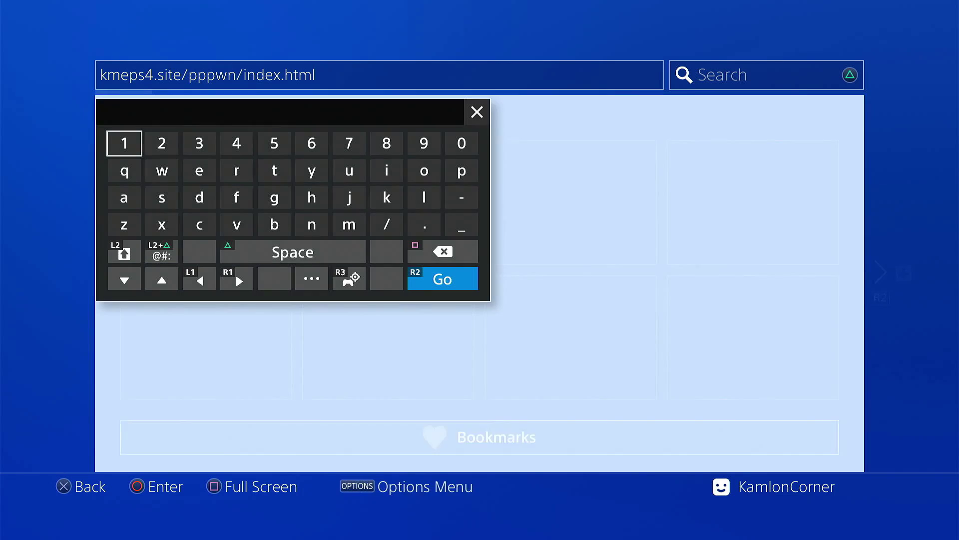
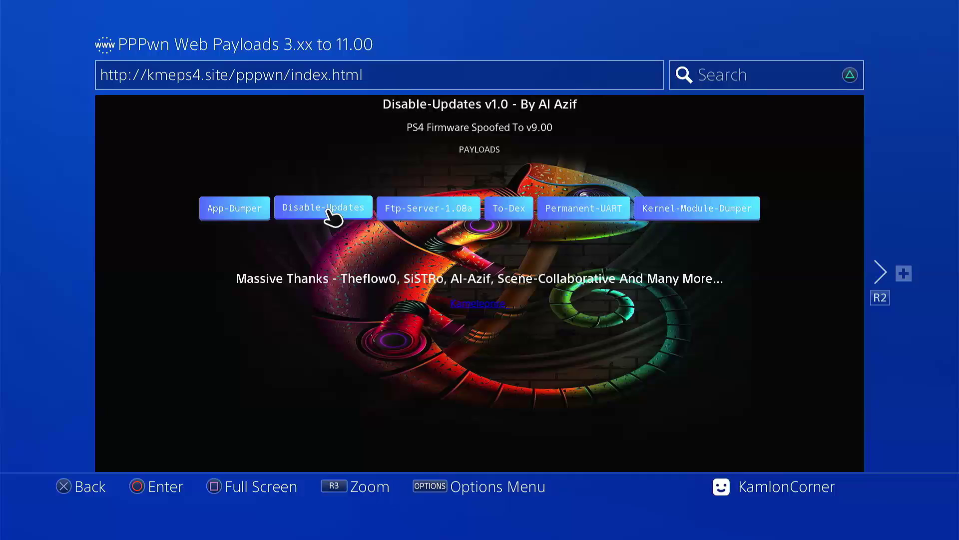
Step: Leave the browser for the home screen and open the PS4 Settings
{"action": "key", "text": "super"}
{"action": "key", "text": "Up"}
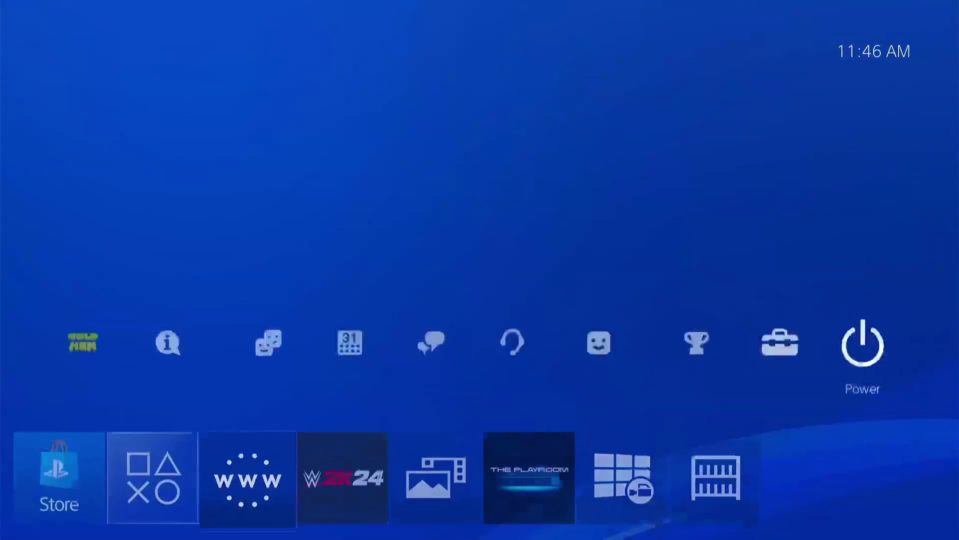
{"action": "key", "text": "Left"}
{"action": "key", "text": "Return"}
Step: Open ★ GoldHEN ★ > Servers Settings with FTP (port 2121) and BinLoader (port 9090) enabled
{"action": "key", "text": "Up"}
{"action": "key", "text": "Up"}
{"action": "key", "text": "Up"}
{"action": "key", "text": "Up"}
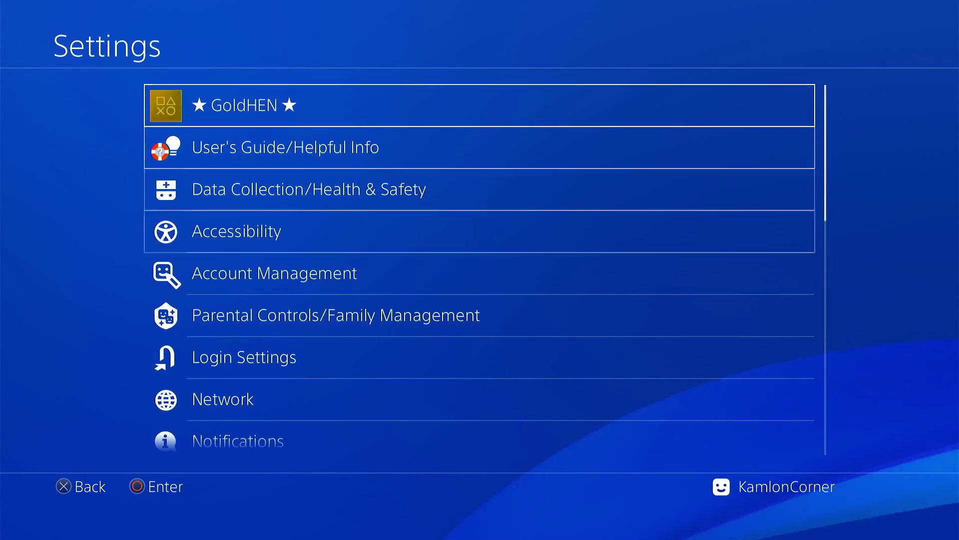
{"action": "key", "text": "Return"}
{"action": "key", "text": "Down"}
{"action": "key", "text": "Down"}
{"action": "key", "text": "Down"}
{"action": "key", "text": "Down"}
{"action": "key", "text": "Return"}
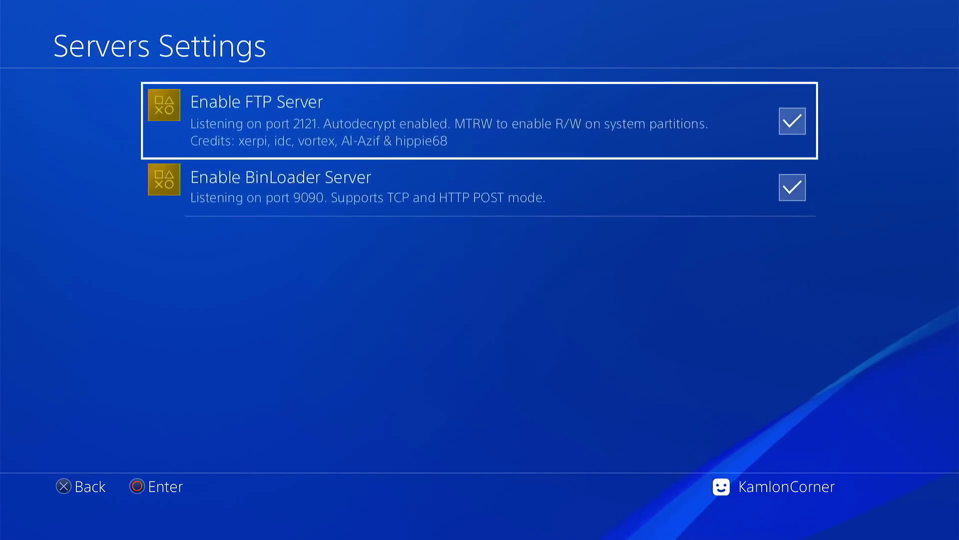
{"action": "key", "text": "Down"}
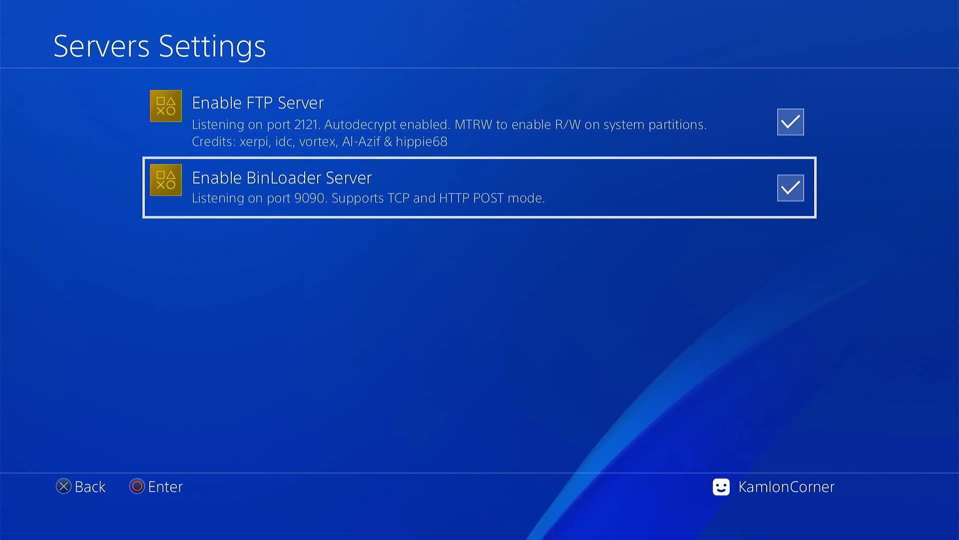